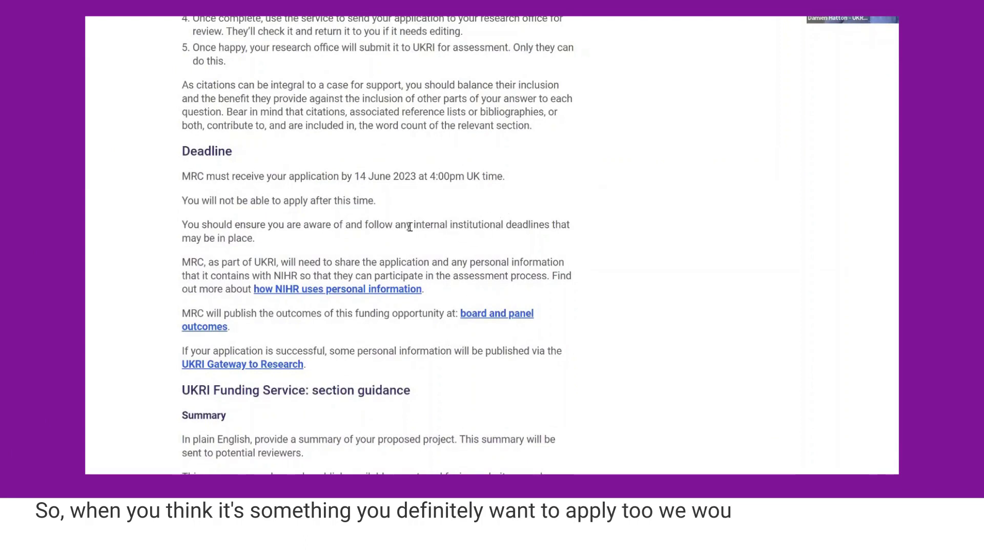
# Start a new application and confirm you will lead the project, moving on to sign in.
pyautogui.scroll(3, 470, 239)
pyautogui.scroll(20, 425, 228)
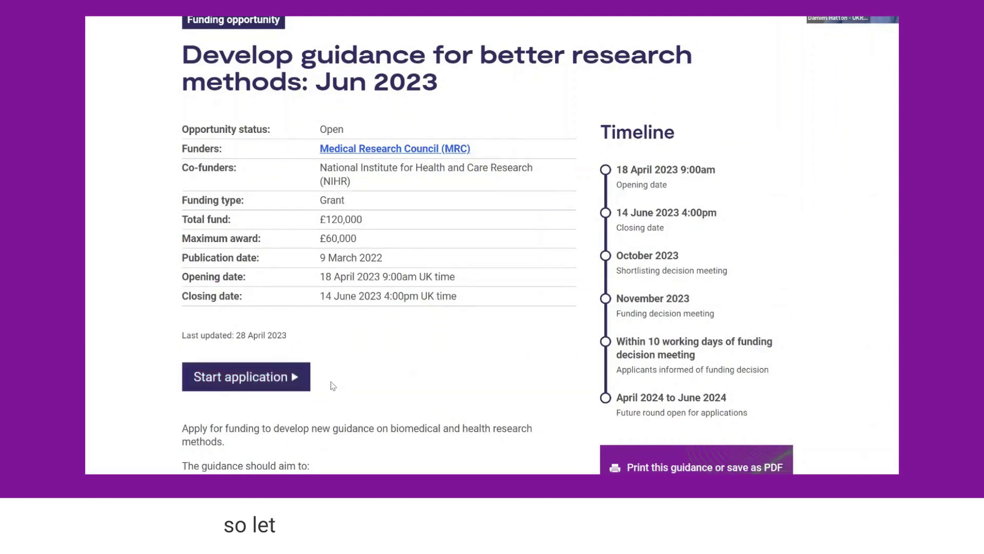
pyautogui.click(243, 383)
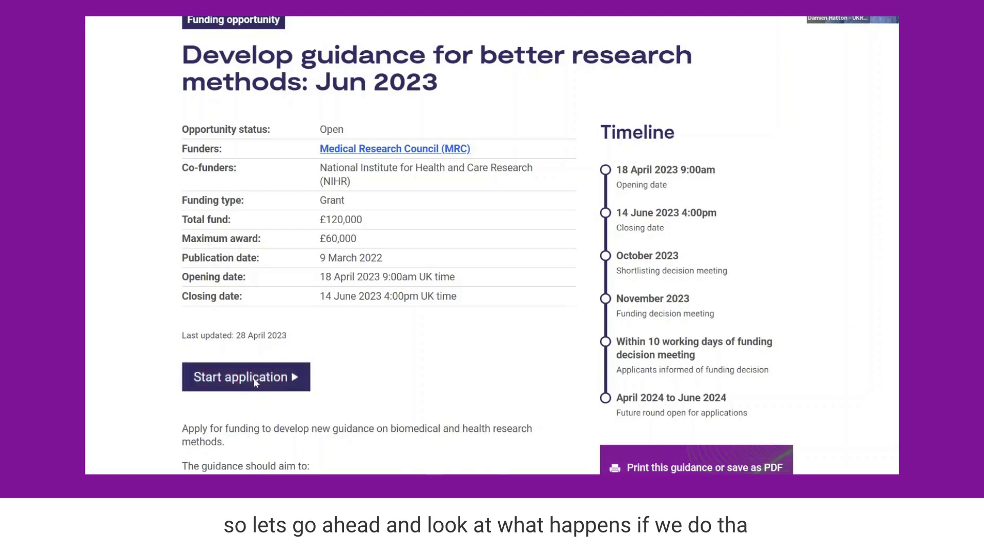
pyautogui.scroll(-3, 663, 156)
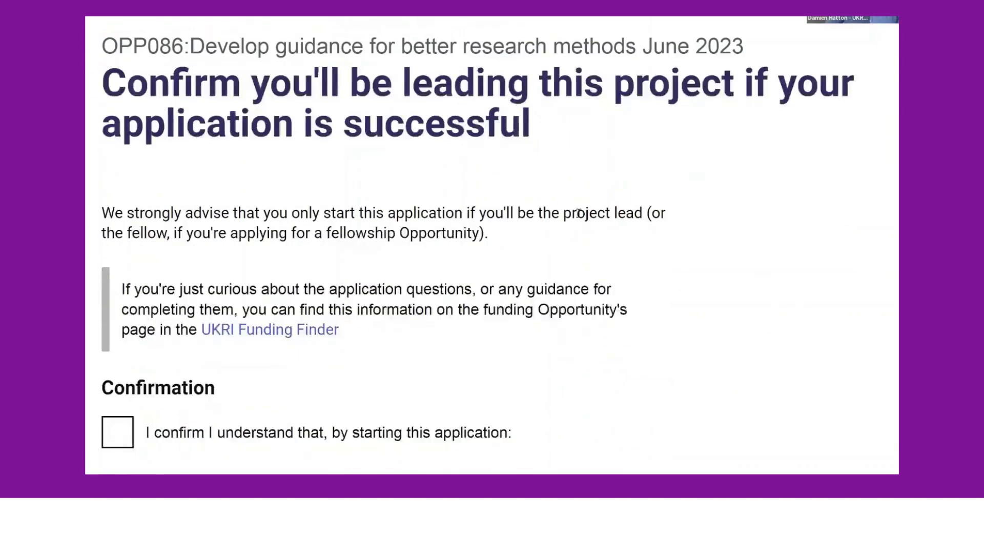
pyautogui.click(129, 433)
pyautogui.scroll(-5, 461, 279)
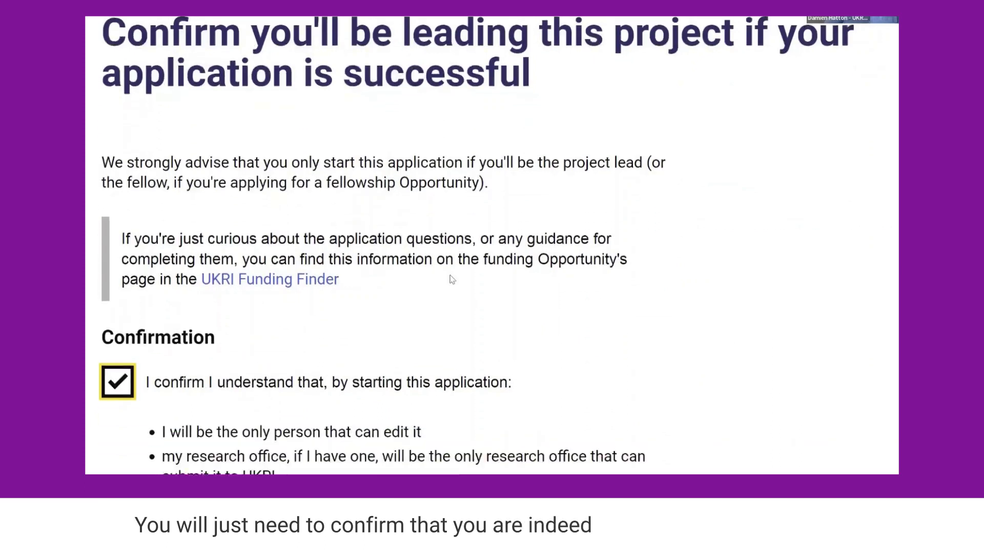
pyautogui.click(204, 337)
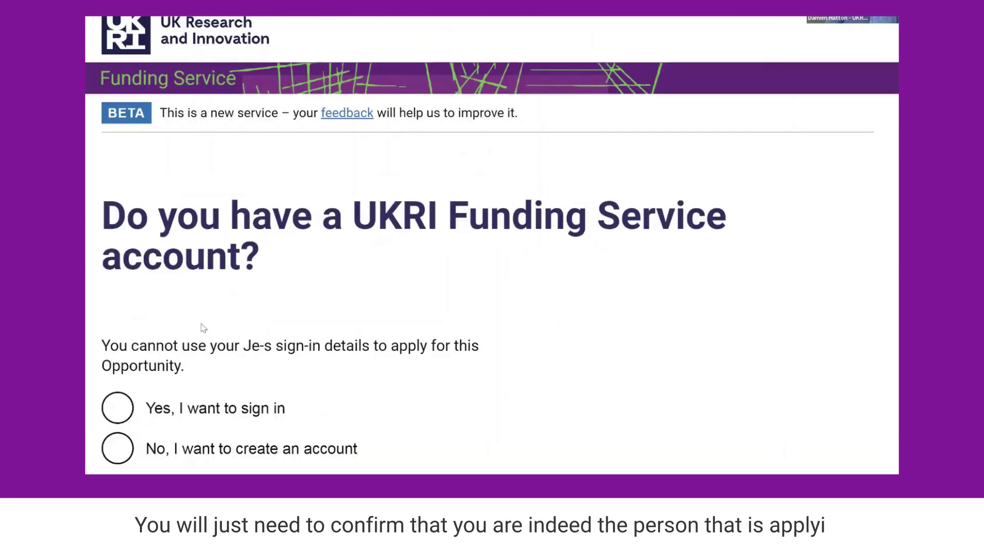
pyautogui.scroll(-1, 293, 308)
pyautogui.scroll(-2, 293, 309)
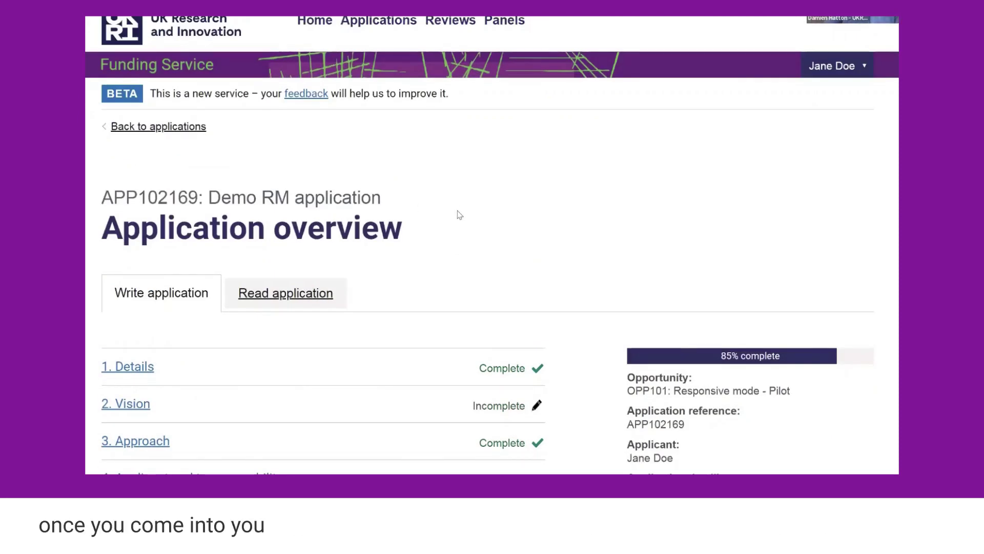
pyautogui.scroll(-1, 594, 224)
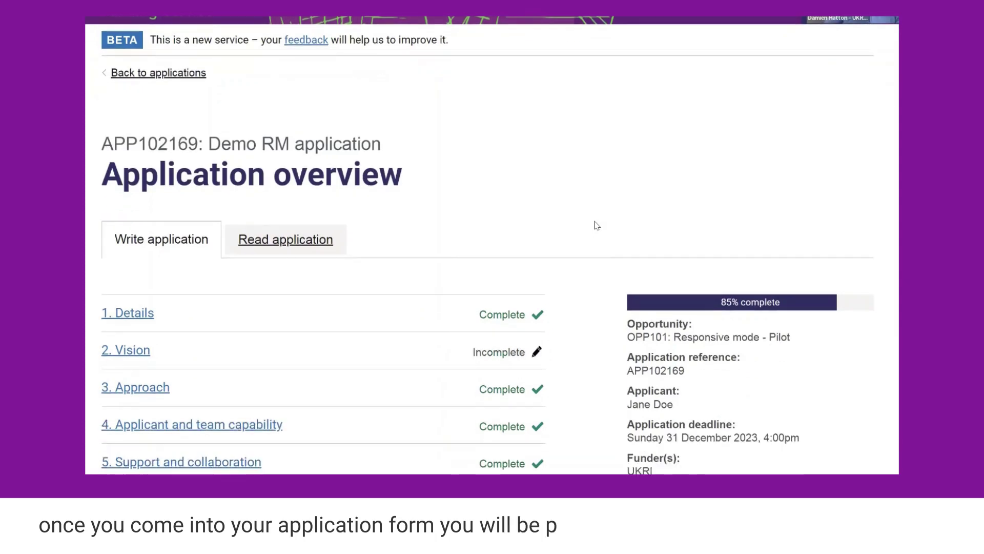
pyautogui.scroll(-1, 596, 226)
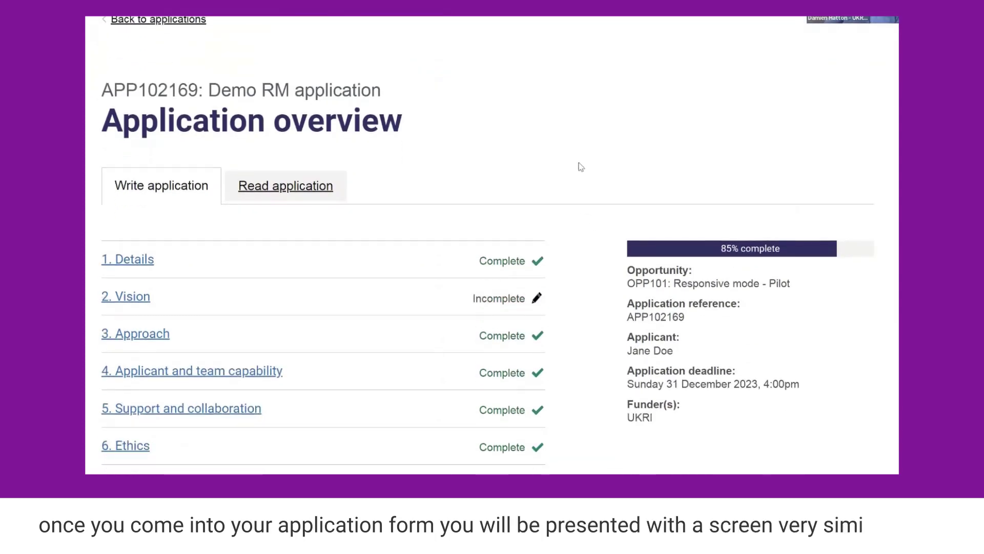
pyautogui.scroll(-1, 574, 172)
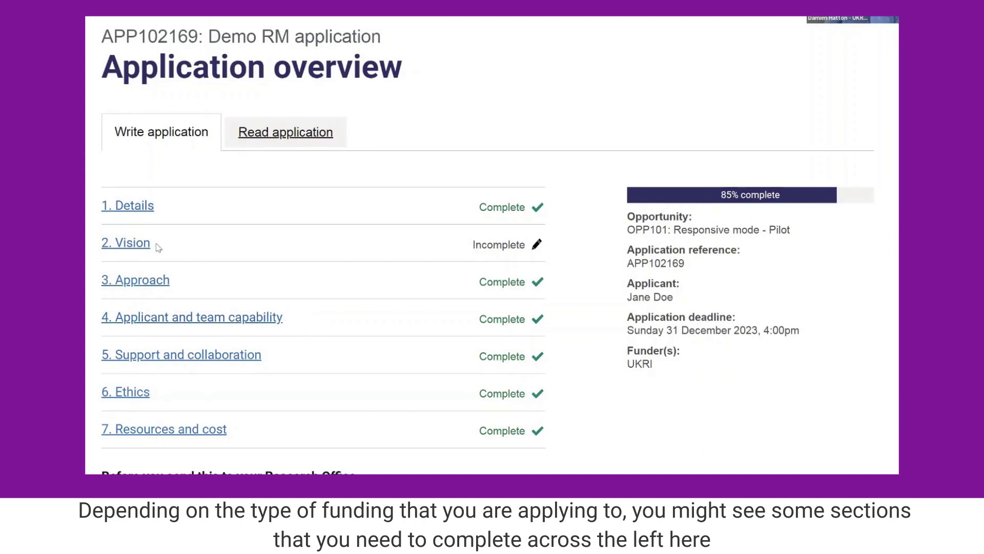
# Open the 2. Vision section and expand 'What the assessors are looking for'.
pyautogui.click(130, 248)
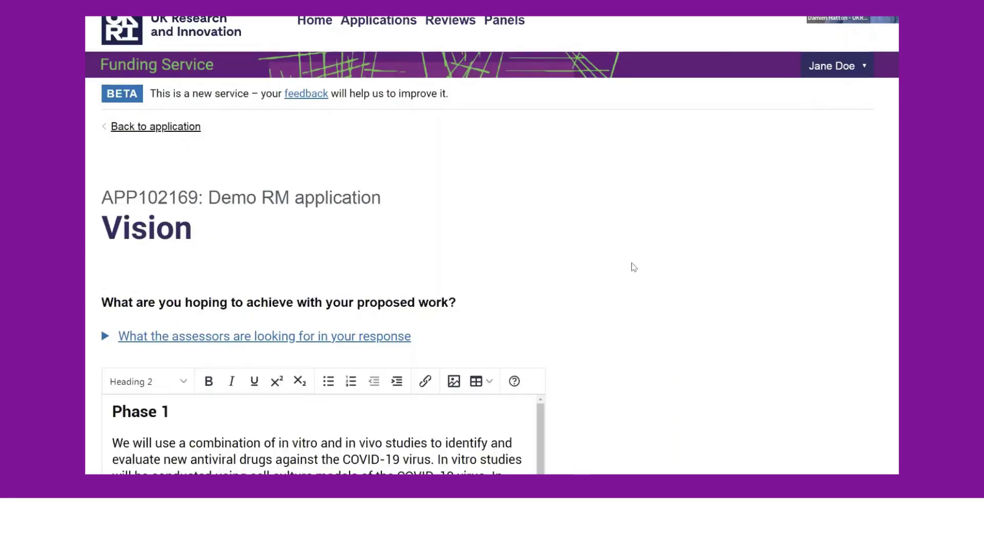
pyautogui.scroll(-3, 634, 267)
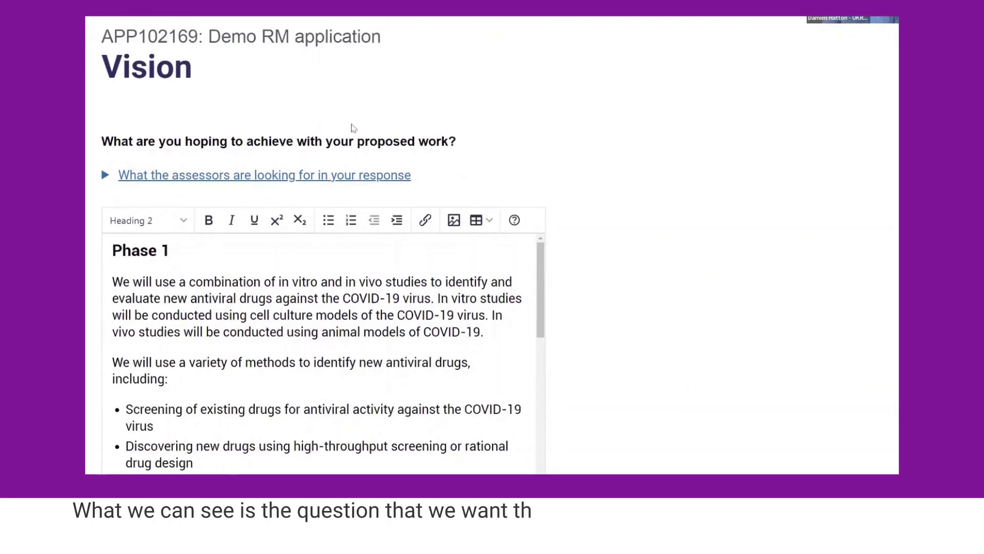
pyautogui.click(156, 178)
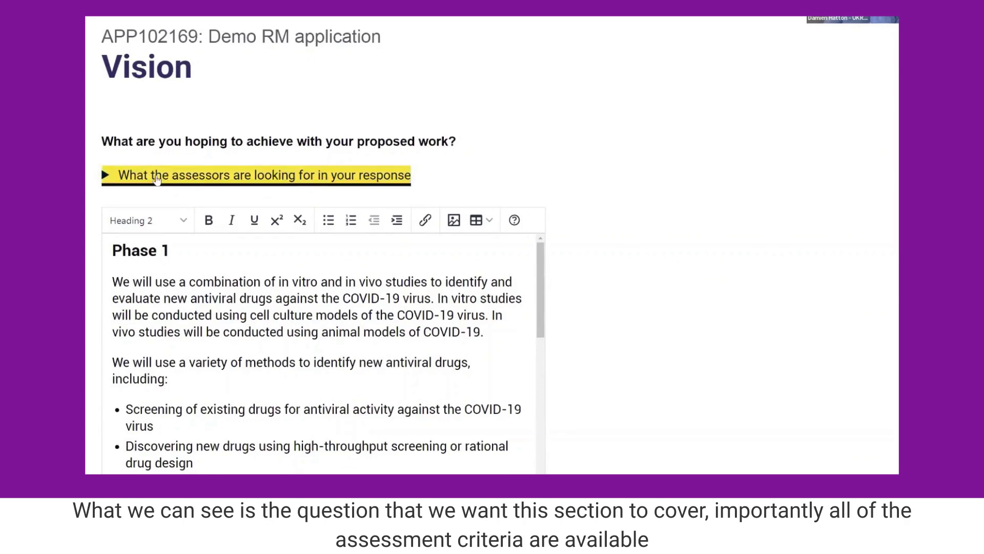
pyautogui.scroll(-1, 252, 273)
pyautogui.scroll(-1, 251, 273)
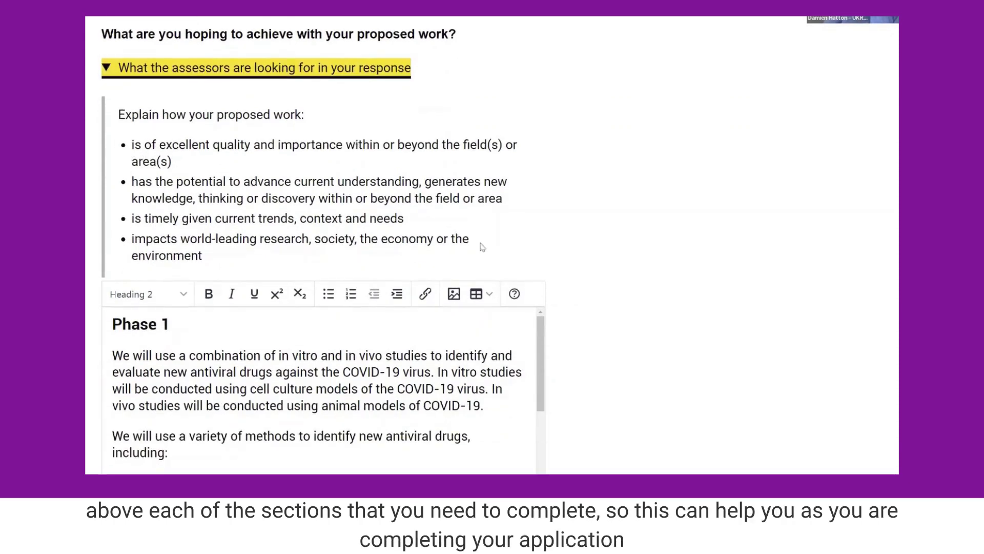
pyautogui.scroll(-2, 593, 272)
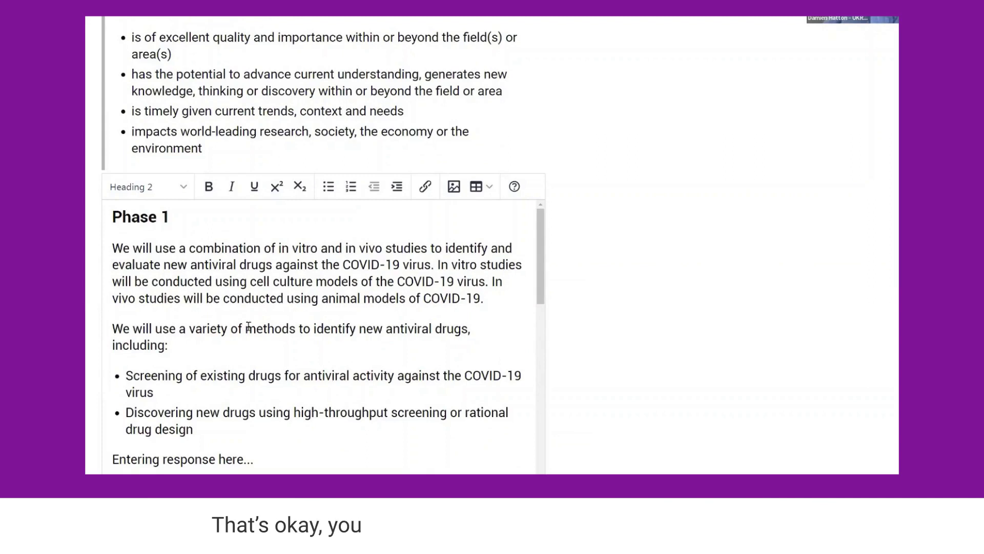
# Paste a line of math symbols into the Vision response and review the formula and text.
pyautogui.hotkey('ctrl', 'v')
pyautogui.scroll(-2, 641, 246)
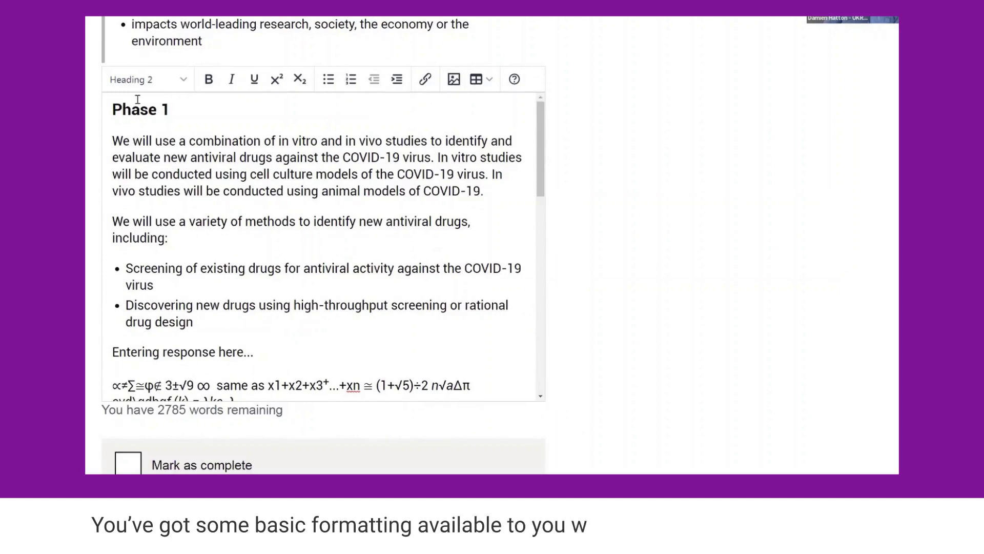
pyautogui.scroll(-2, 364, 272)
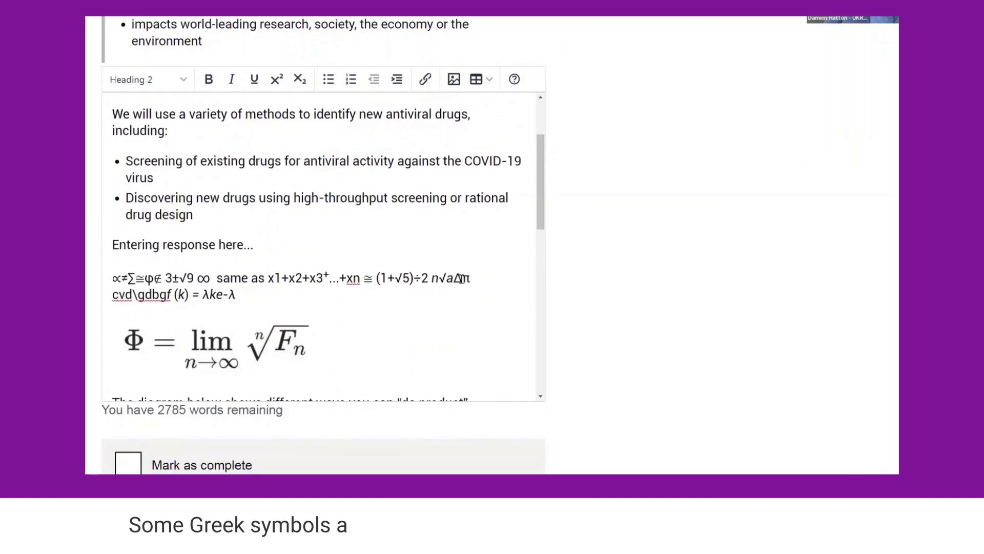
pyautogui.click(464, 279)
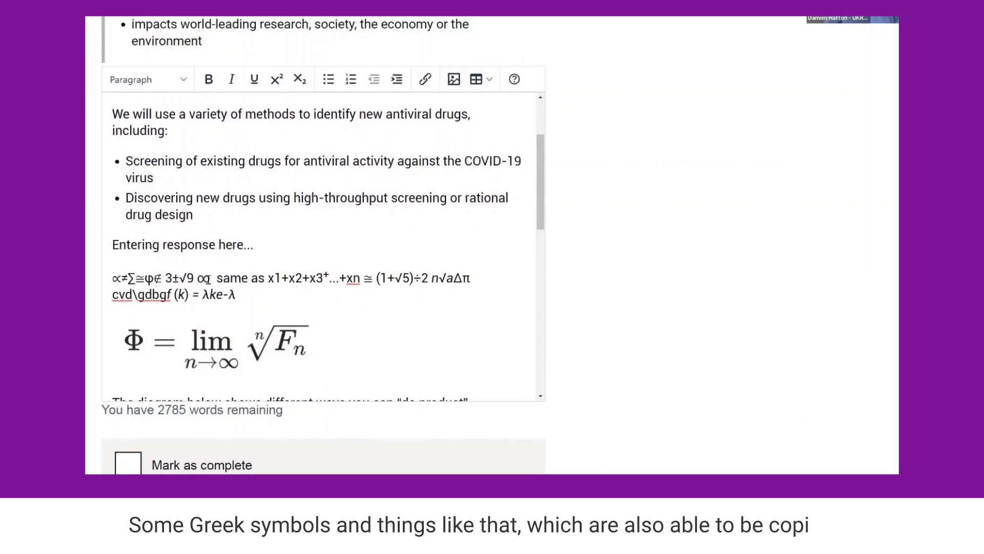
pyautogui.scroll(-1, 174, 233)
pyautogui.scroll(-1, 204, 197)
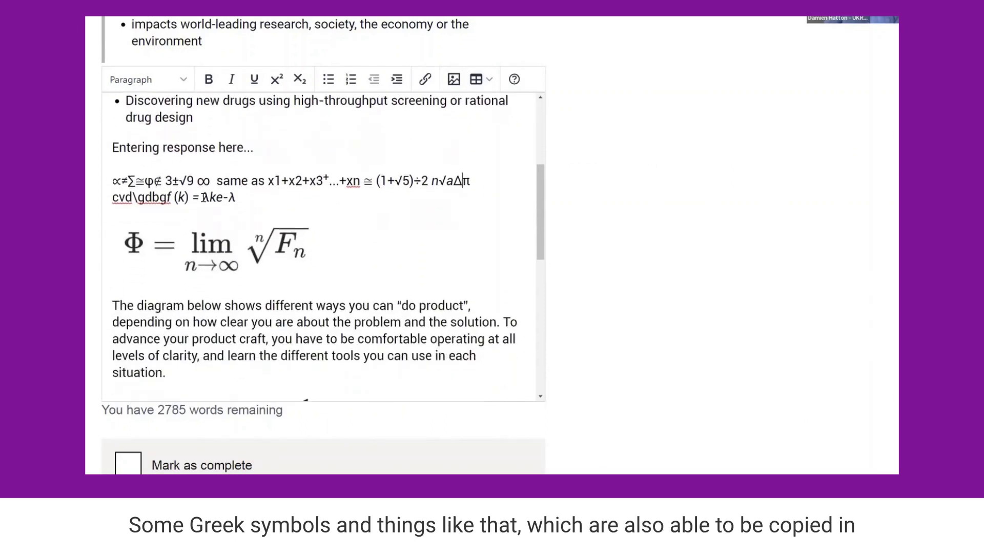
pyautogui.scroll(-1, 210, 212)
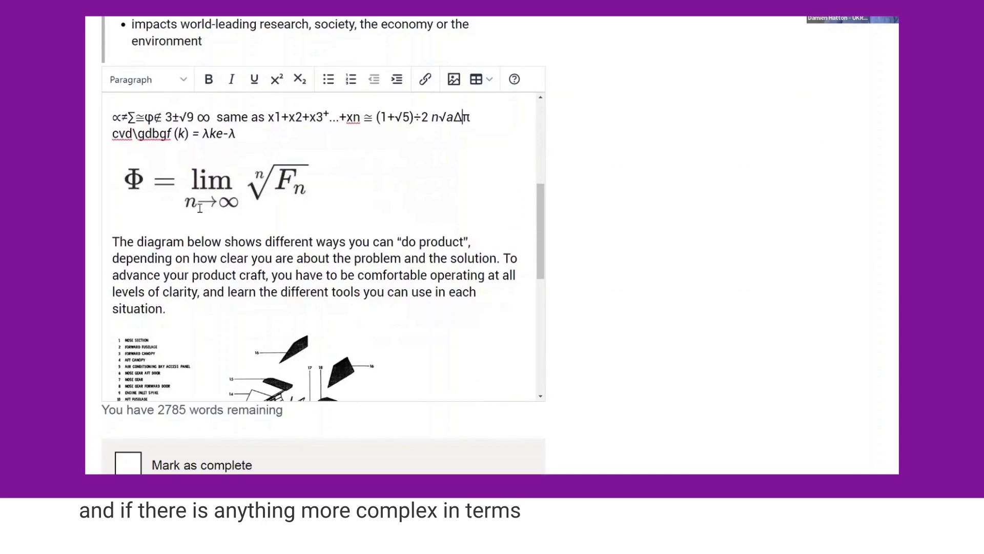
pyautogui.click(210, 210)
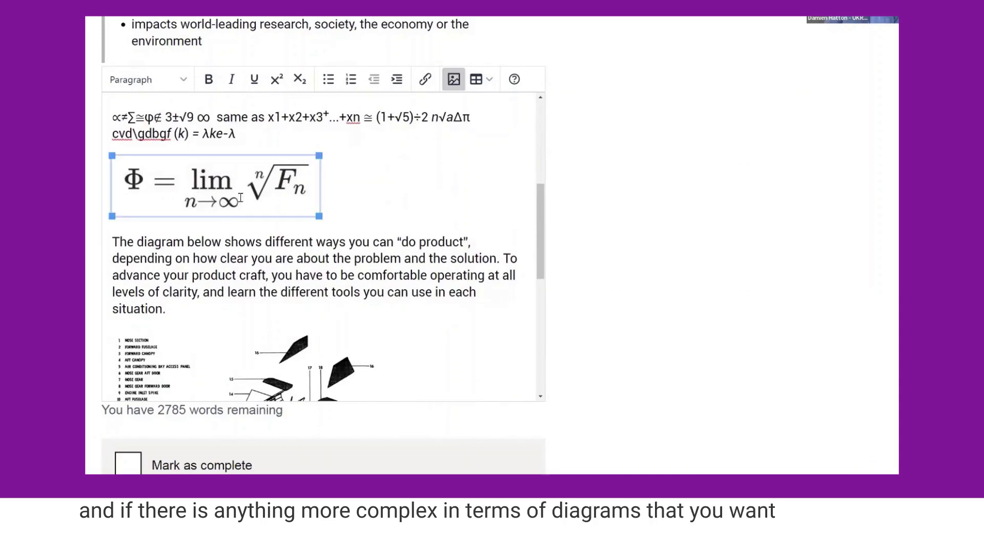
pyautogui.click(389, 273)
pyautogui.scroll(-3, 389, 272)
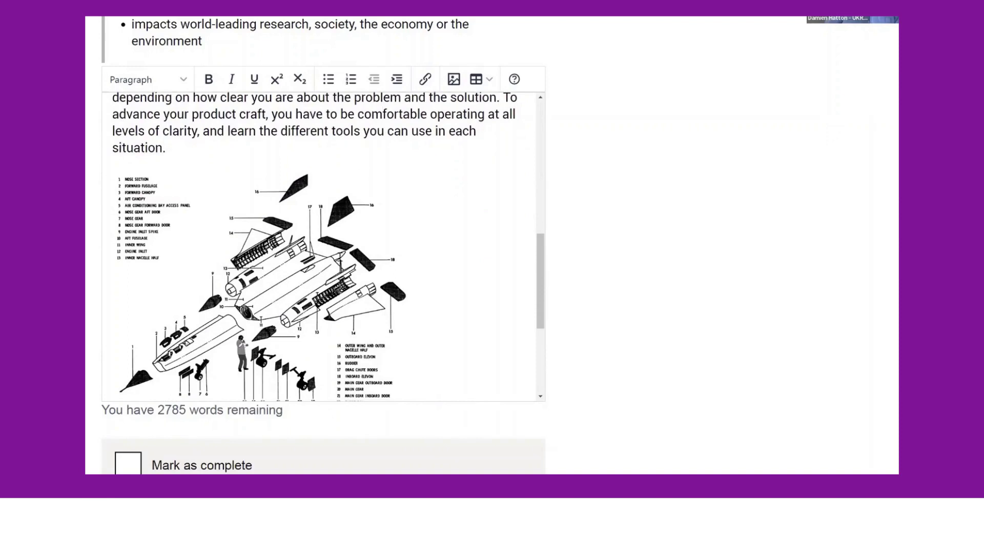
pyautogui.moveTo(544, 270); pyautogui.dragTo(551, 349)
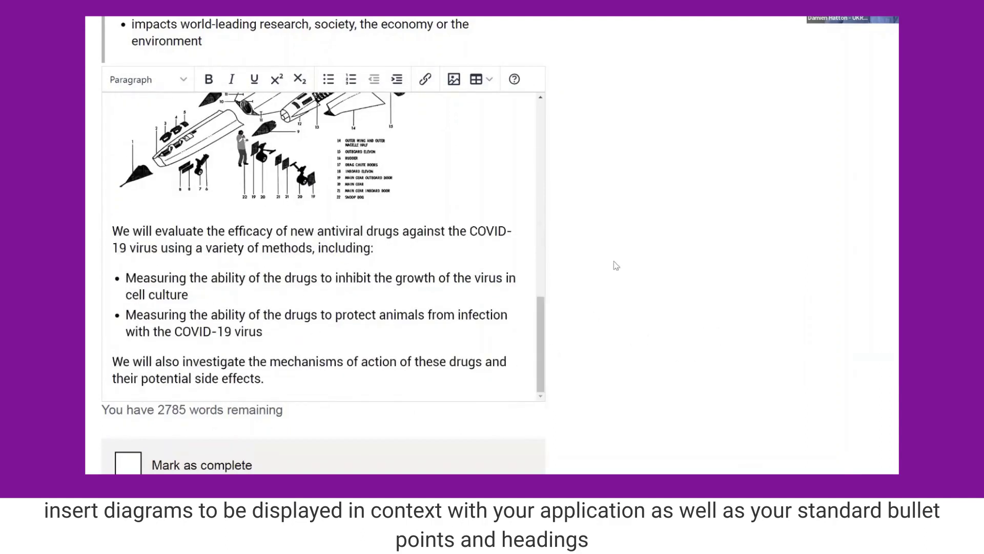
pyautogui.scroll(-2, 619, 257)
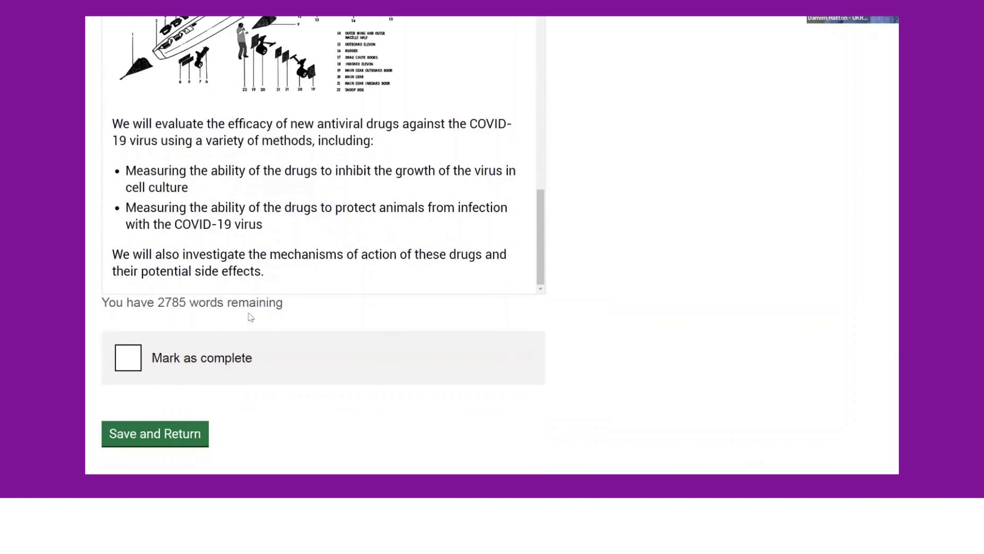
# Mark the Vision section complete and save it, returning to the 100% complete overview.
pyautogui.doubleClick(159, 303)
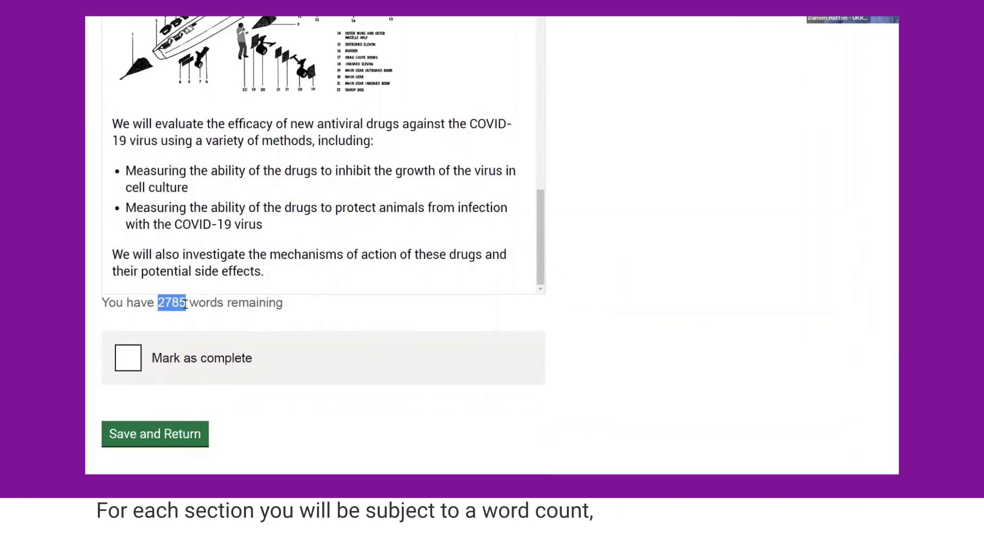
pyautogui.click(630, 256)
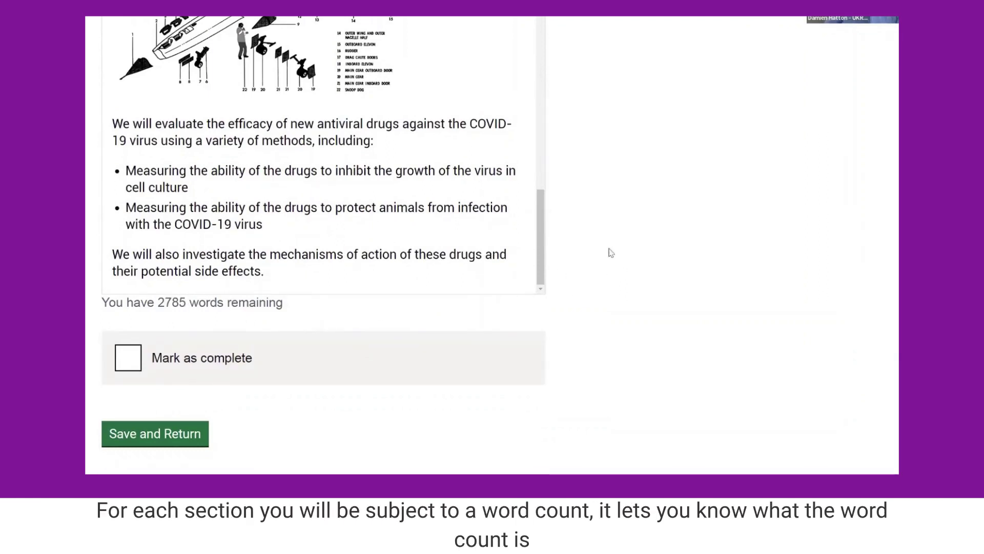
pyautogui.click(134, 361)
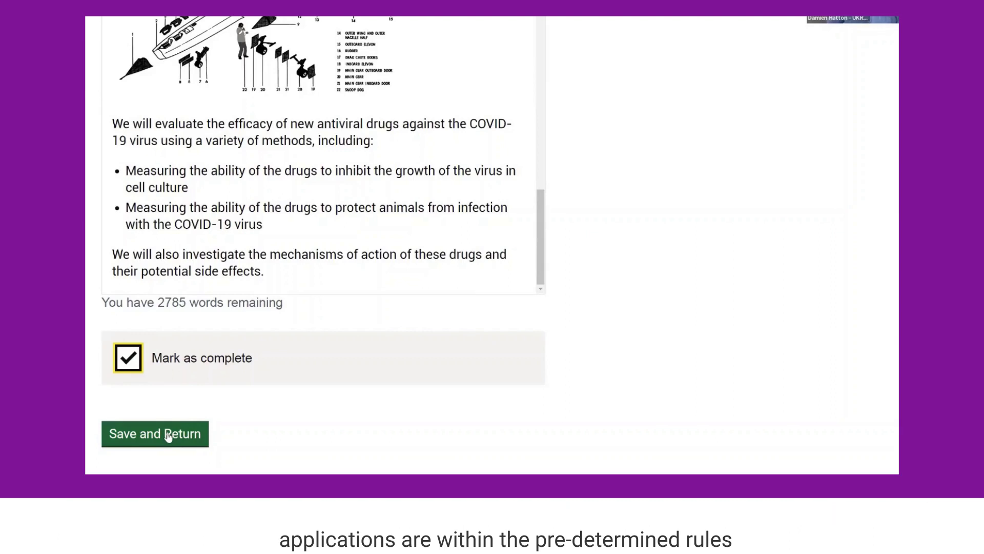
pyautogui.click(147, 446)
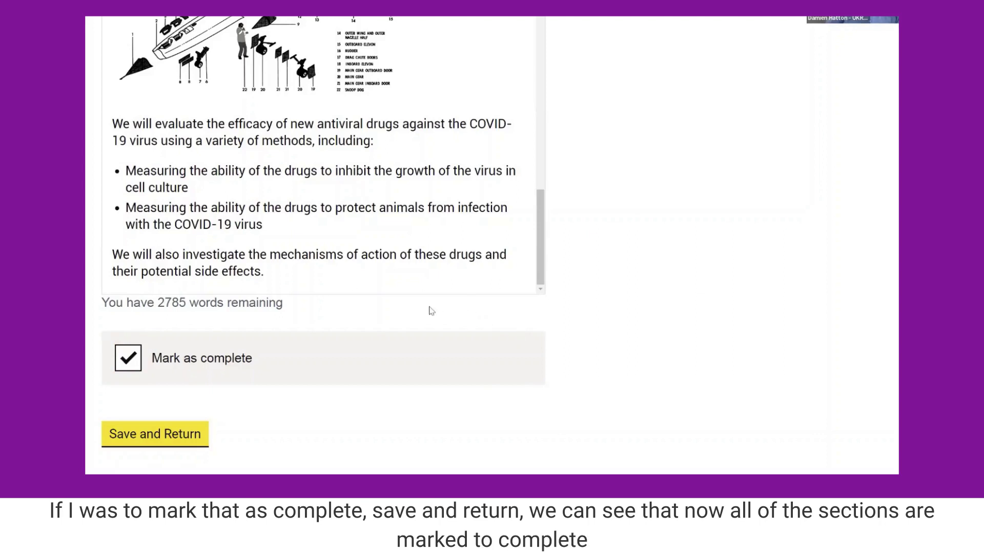
pyautogui.scroll(-3, 566, 333)
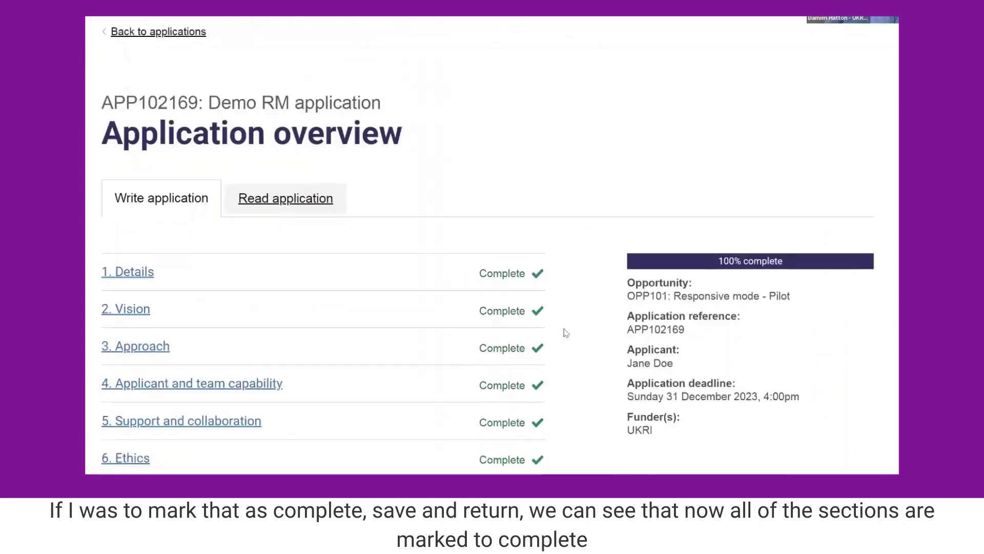
pyautogui.scroll(-1, 545, 294)
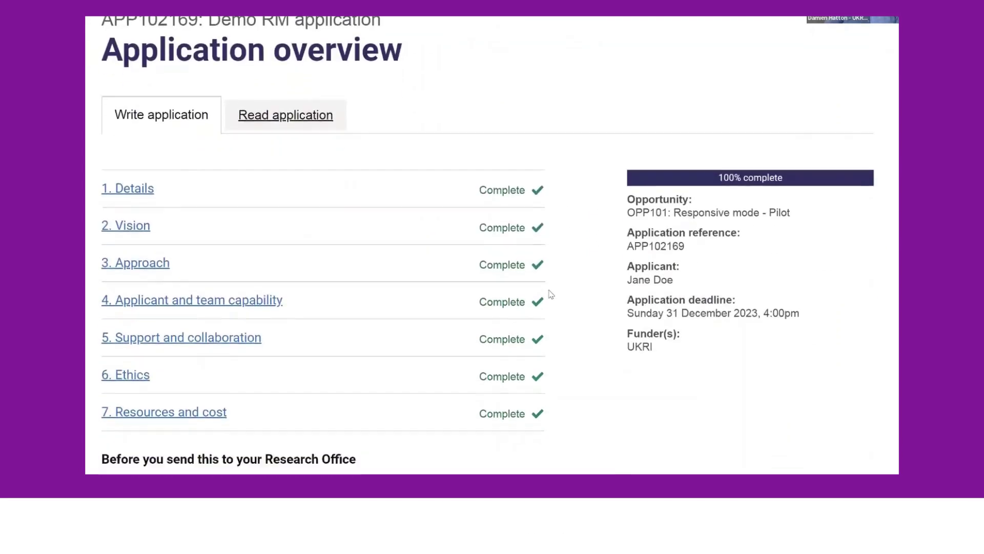
pyautogui.scroll(-2, 550, 294)
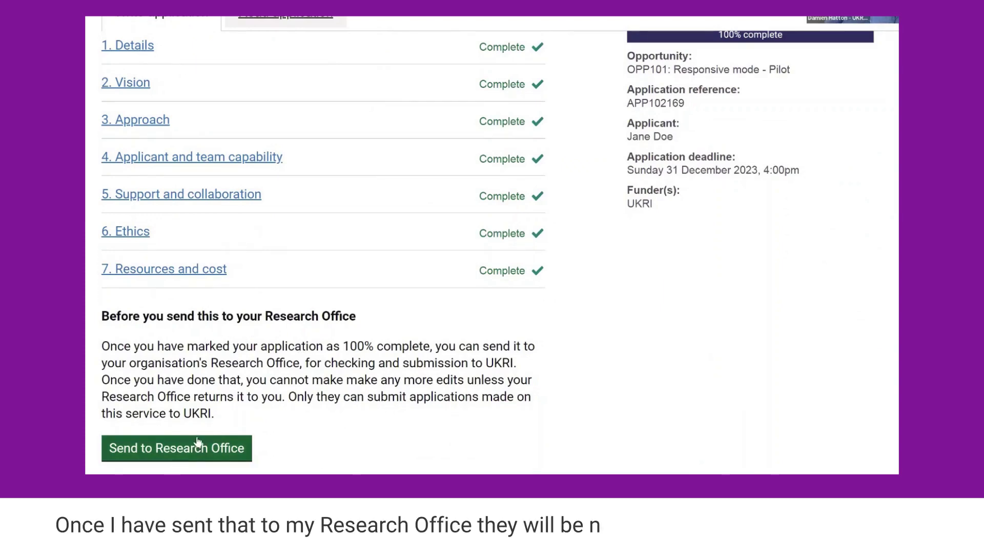
pyautogui.scroll(3, 516, 316)
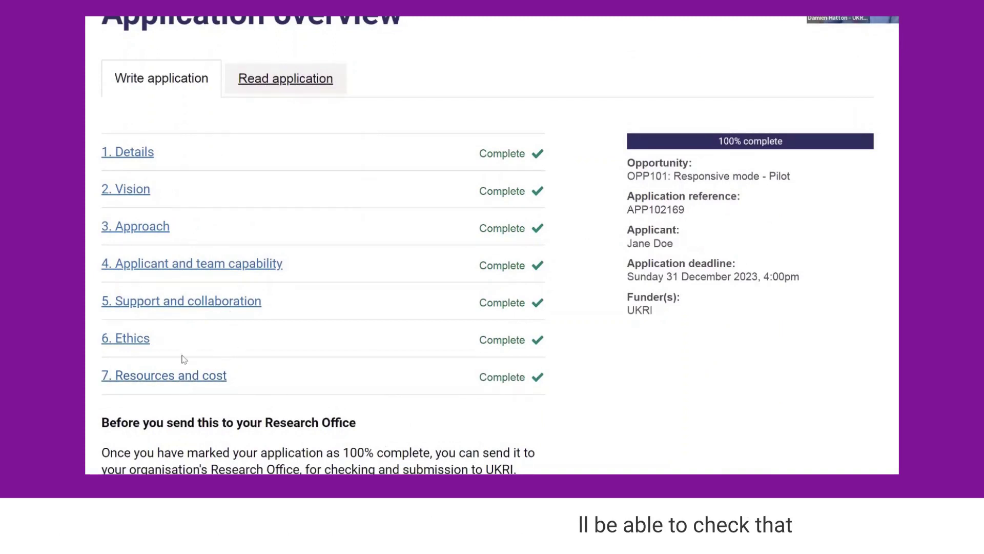
# Open the Read application preview and scroll through its sections.
pyautogui.click(284, 81)
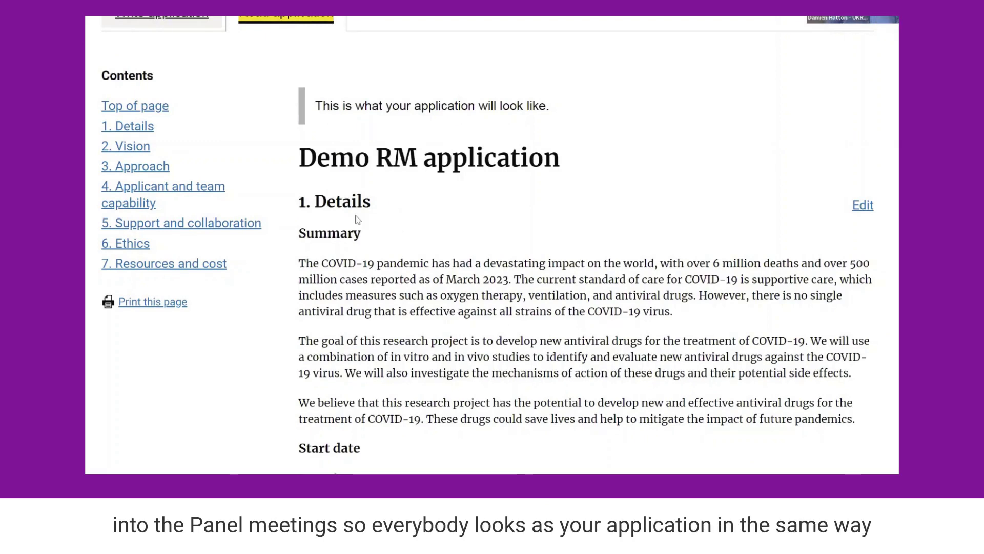
pyautogui.scroll(-3, 379, 220)
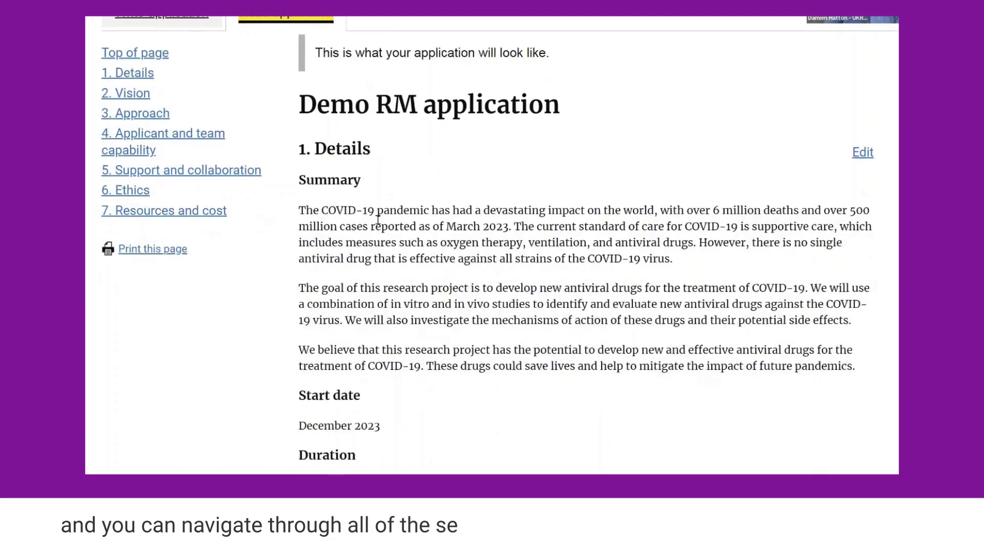
pyautogui.scroll(-8, 381, 221)
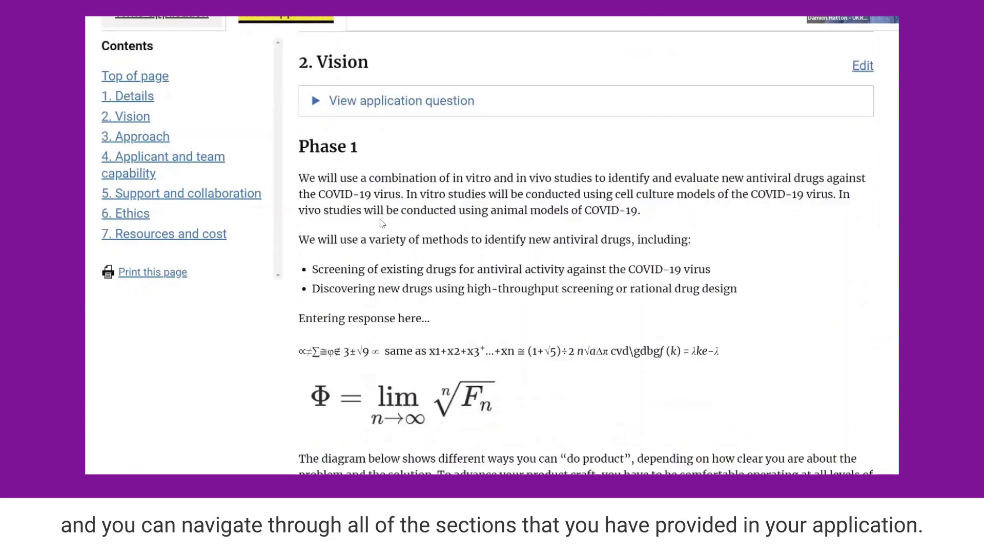
pyautogui.scroll(-7, 381, 223)
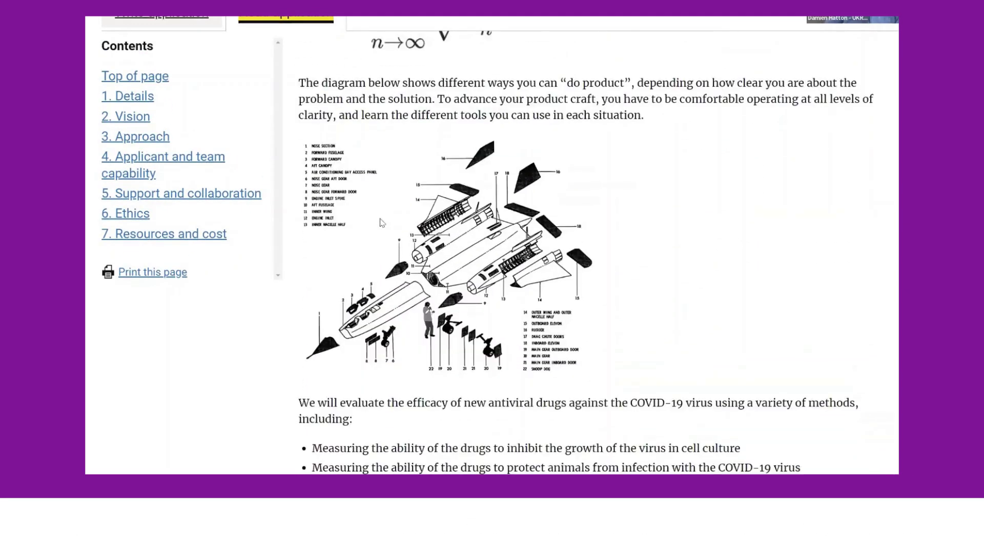
pyautogui.scroll(-5, 380, 222)
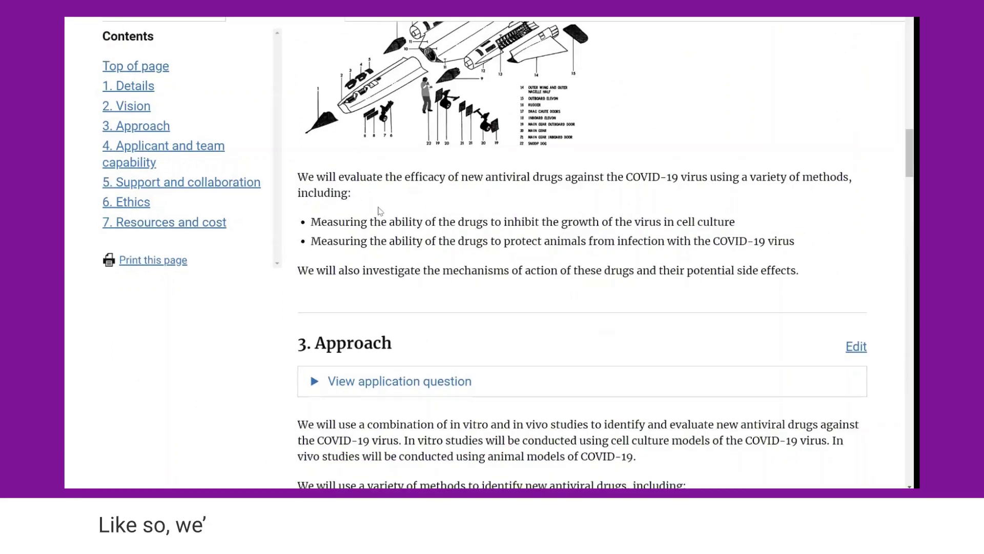
pyautogui.scroll(-5, 380, 210)
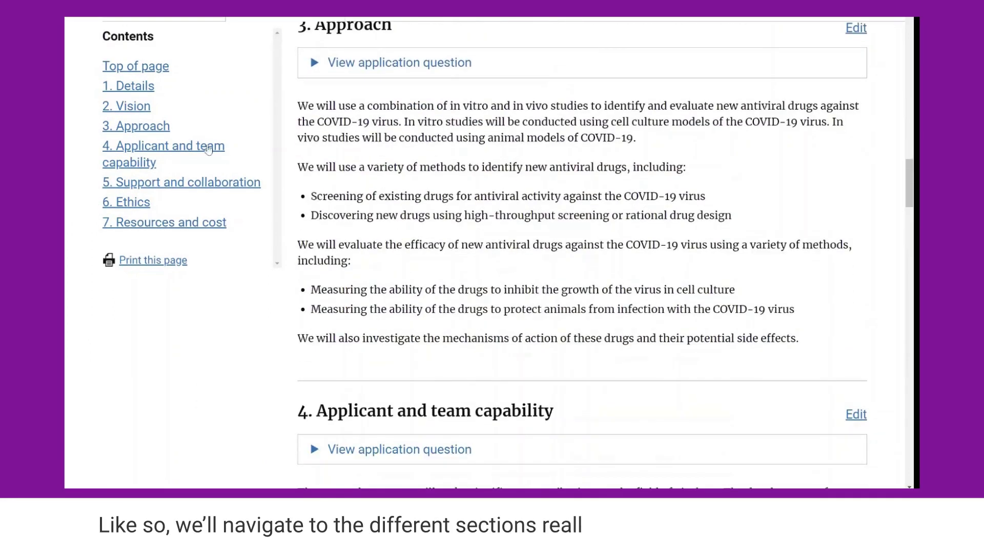
# Jump to Support and collaboration, Resources and cost, and Vision, then back to the top.
pyautogui.click(154, 183)
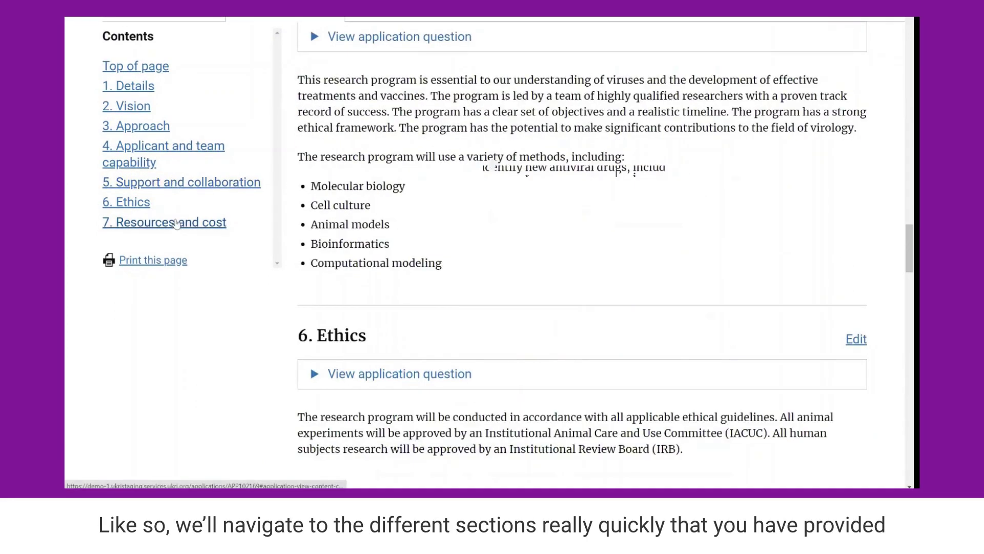
pyautogui.click(175, 223)
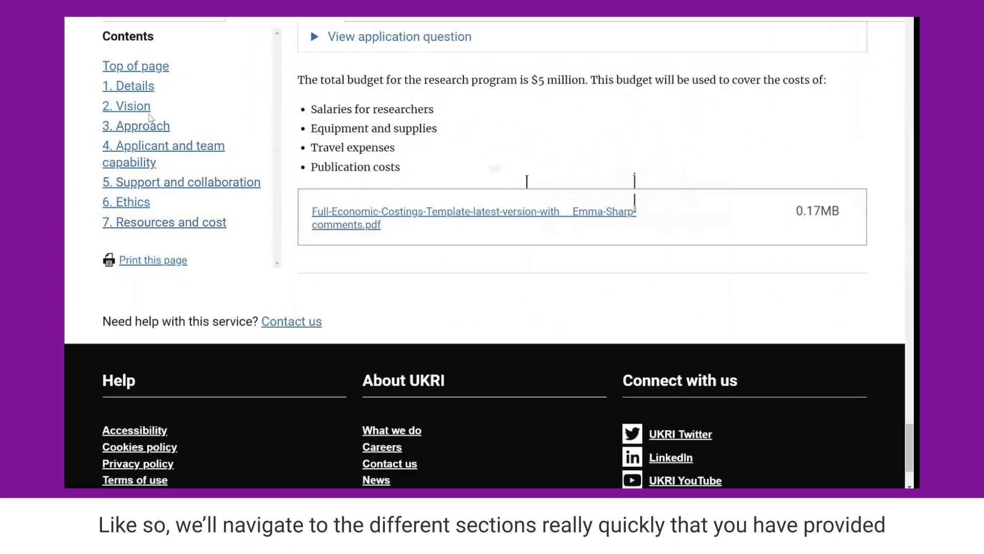
pyautogui.click(144, 108)
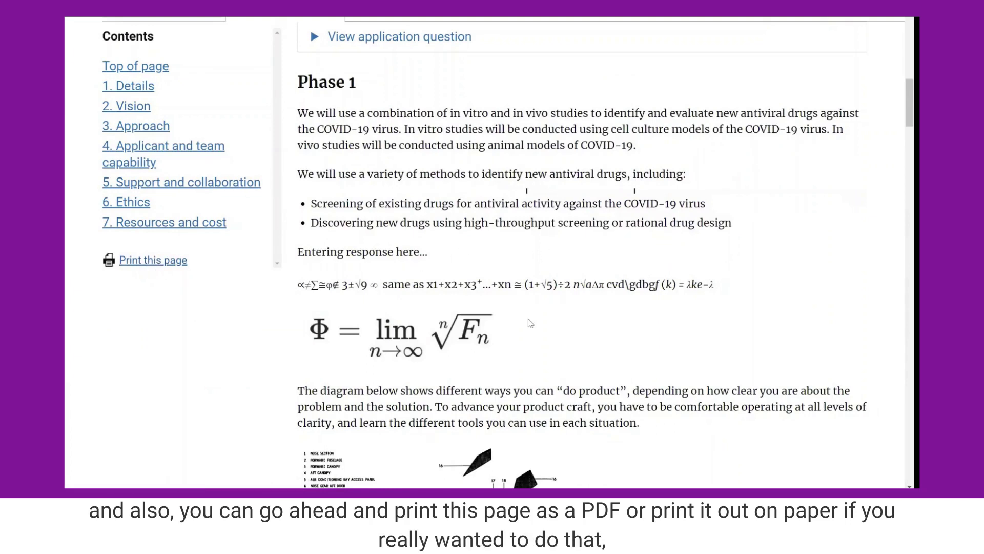
pyautogui.scroll(6, 516, 306)
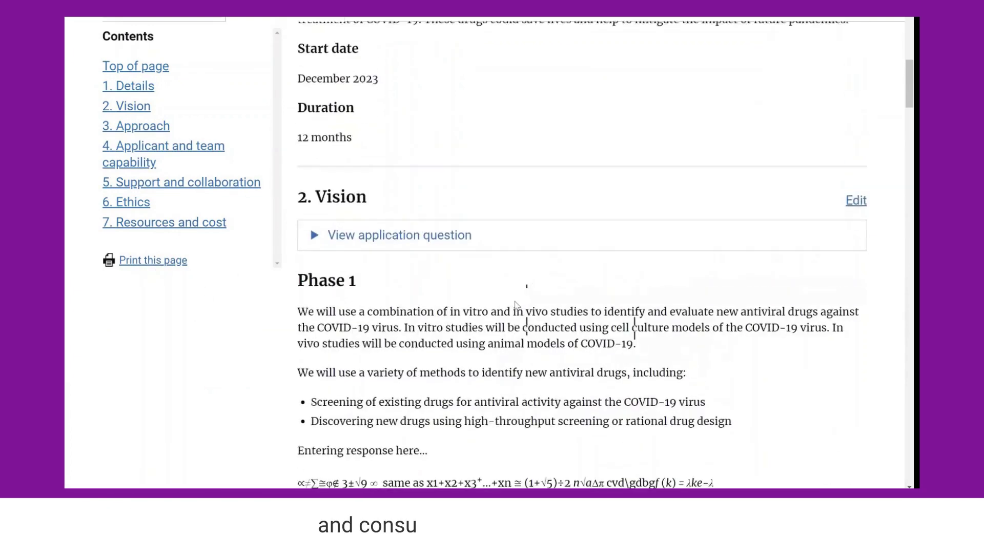
pyautogui.click(135, 67)
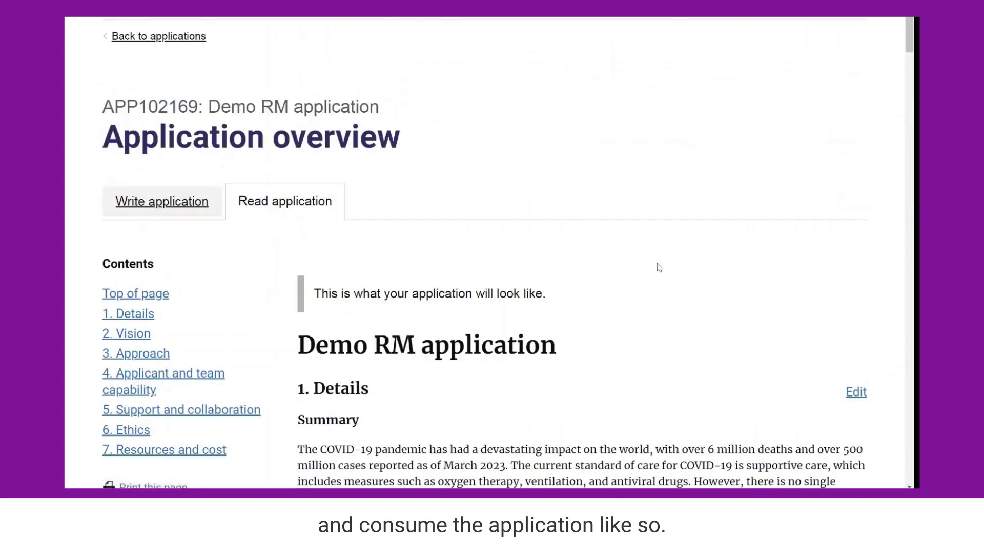
# Switch back to the Write application view showing all seven sections Complete.
pyautogui.scroll(1, 661, 319)
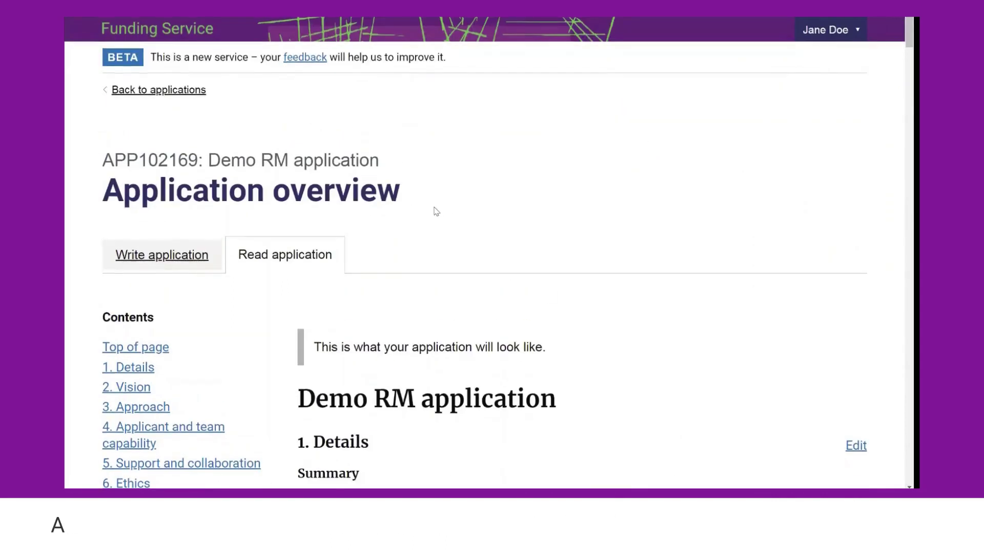
pyautogui.scroll(1, 404, 208)
pyautogui.click(187, 282)
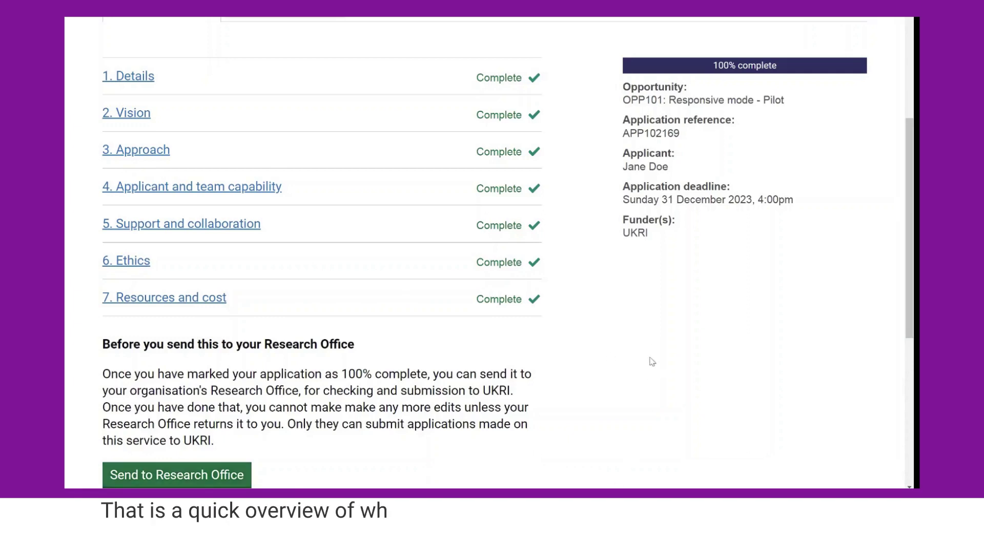
pyautogui.scroll(2, 521, 211)
pyautogui.scroll(4, 521, 214)
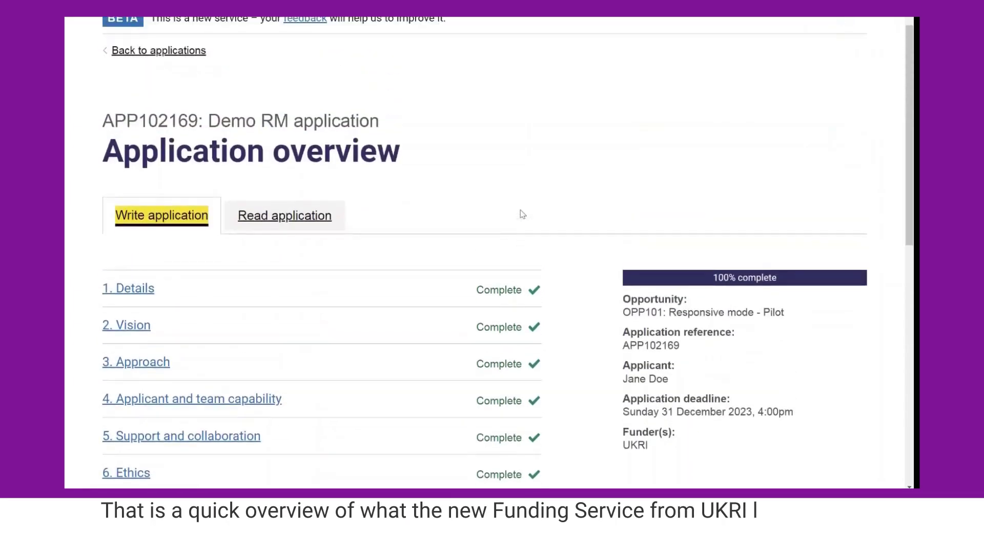